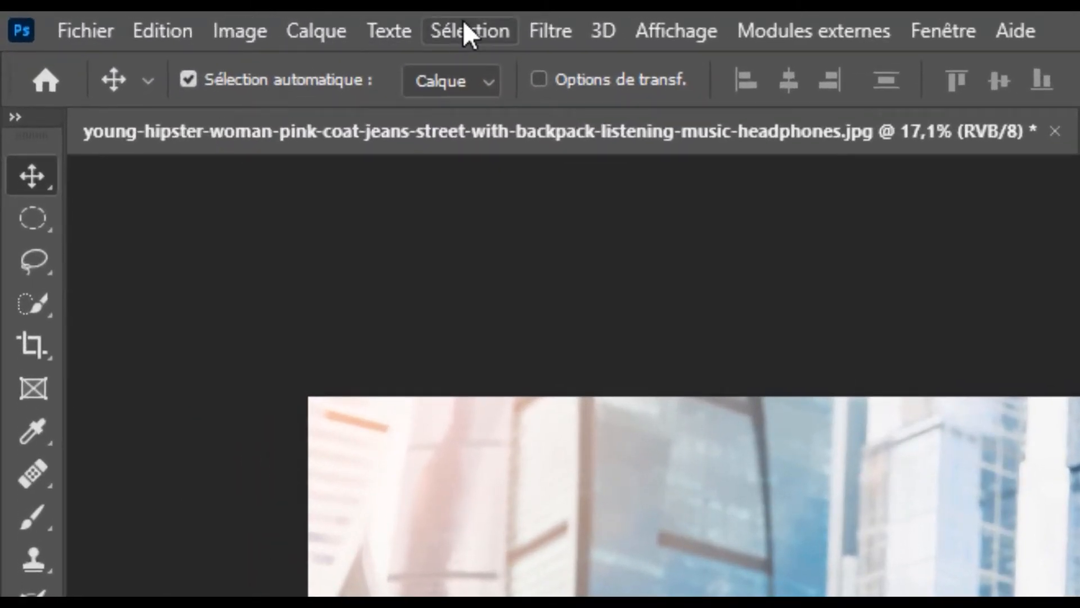
# Open the Color Range (Plage de couleurs) selection dialog for the photo.
pyautogui.click(464, 28)
pyautogui.click(506, 340)
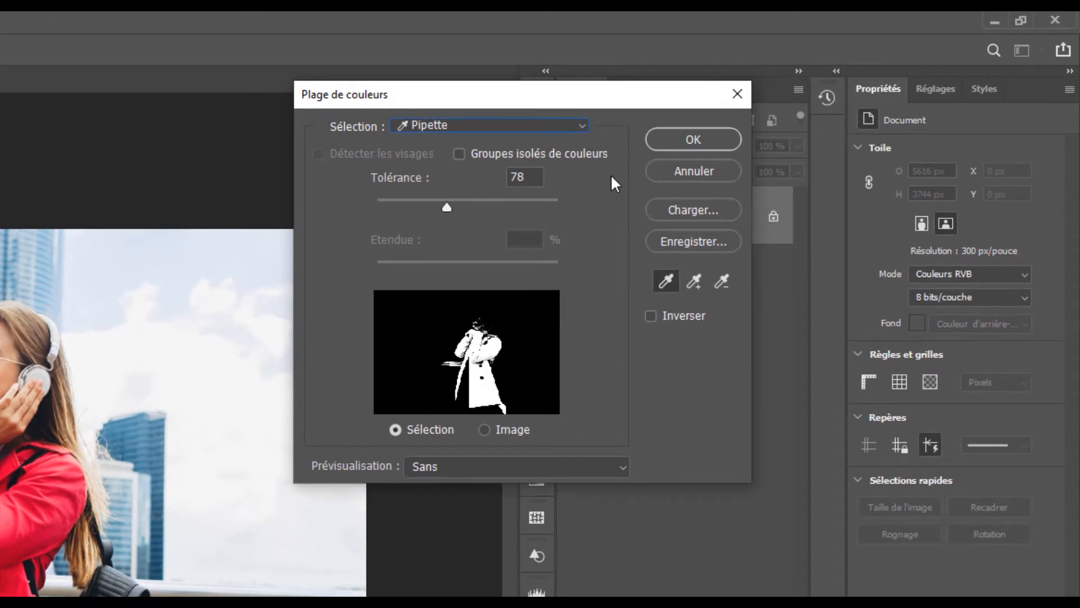
# Try the Jaunes and Verts presets as the colour range source and return to Pipette sampling.
pyautogui.click(555, 129)
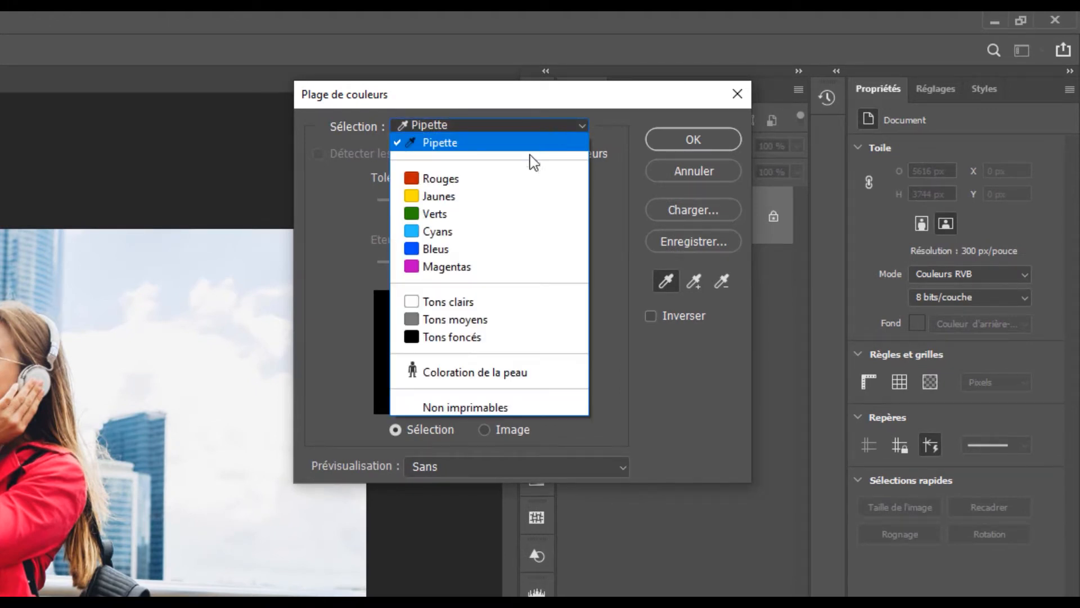
pyautogui.click(431, 197)
pyautogui.click(480, 129)
pyautogui.click(456, 172)
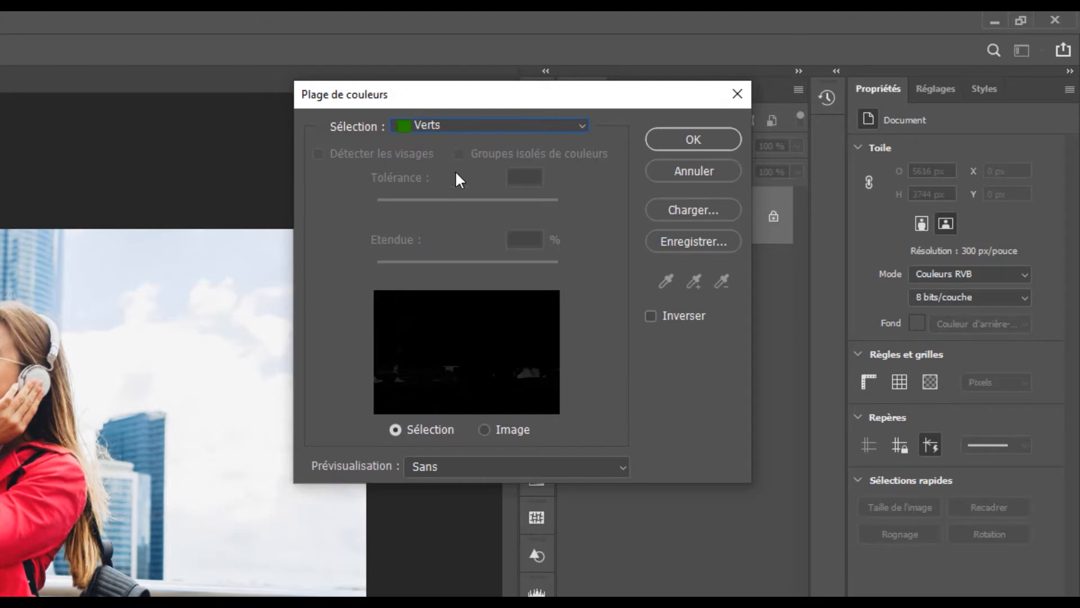
pyautogui.click(479, 133)
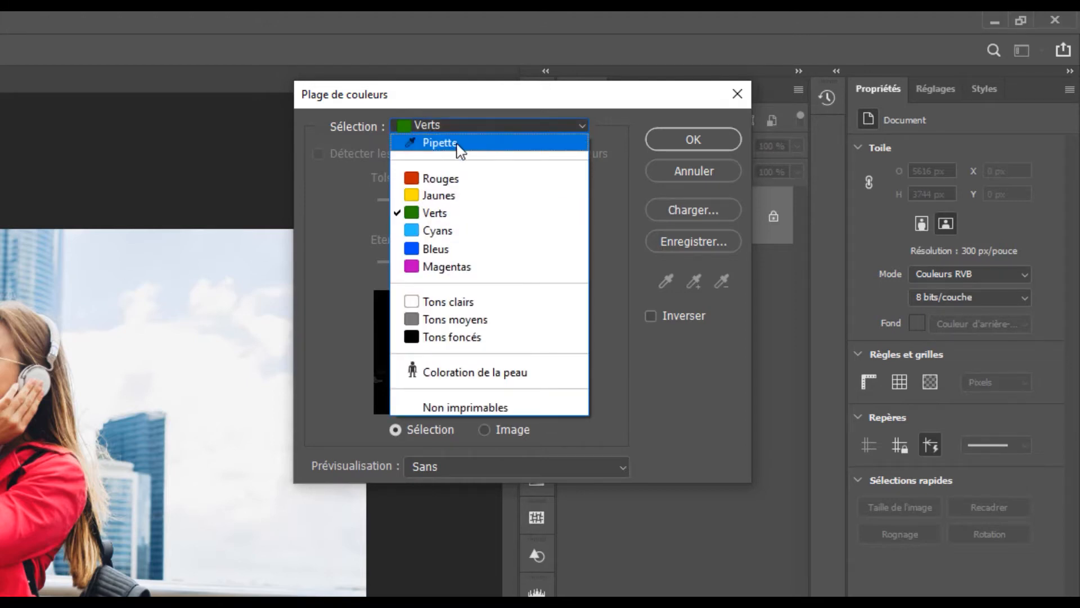
pyautogui.click(458, 144)
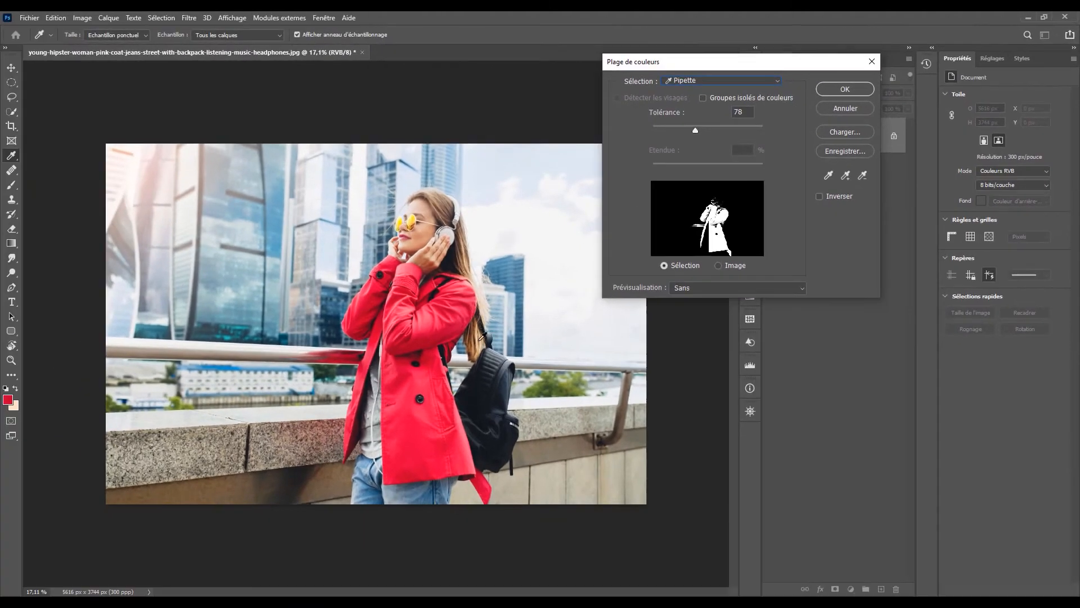
# Sample the woman's red coat and add more of its shades to the colour range with the additive eyedropper.
pyautogui.click(228, 410)
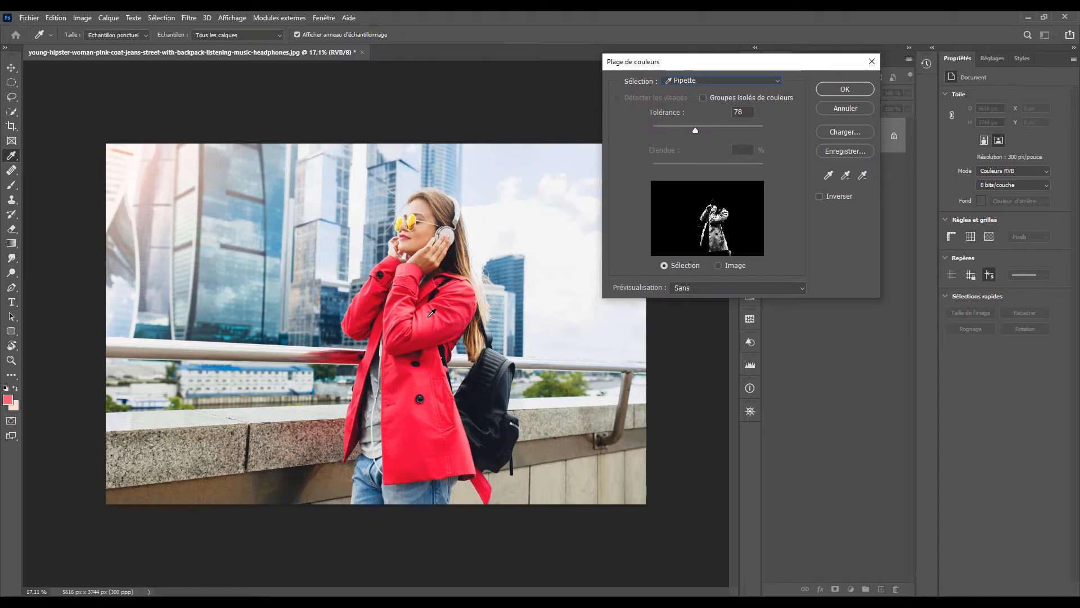
pyautogui.click(432, 313)
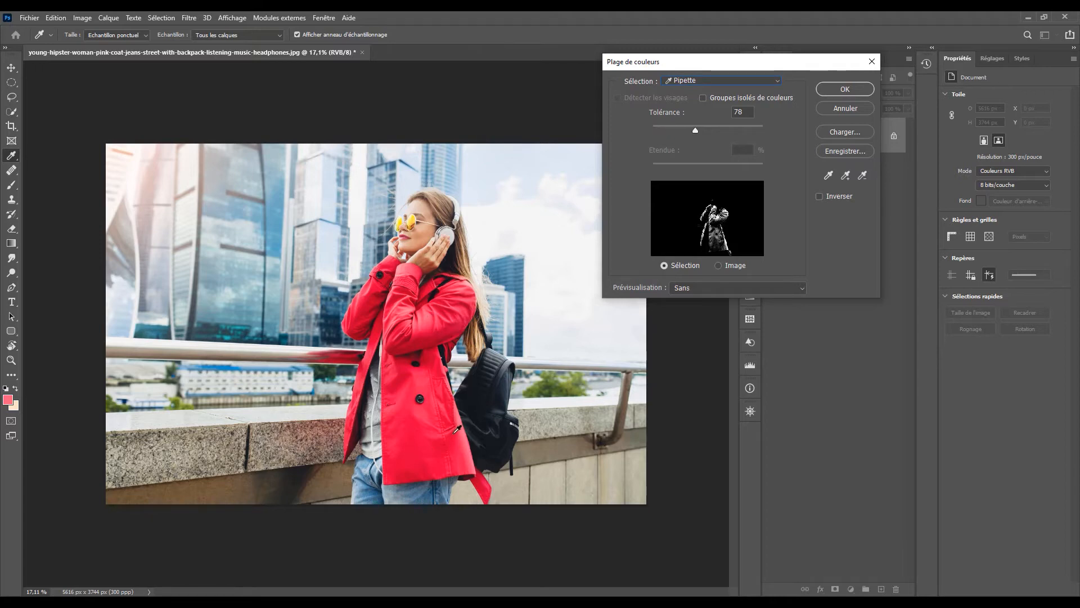
pyautogui.click(846, 177)
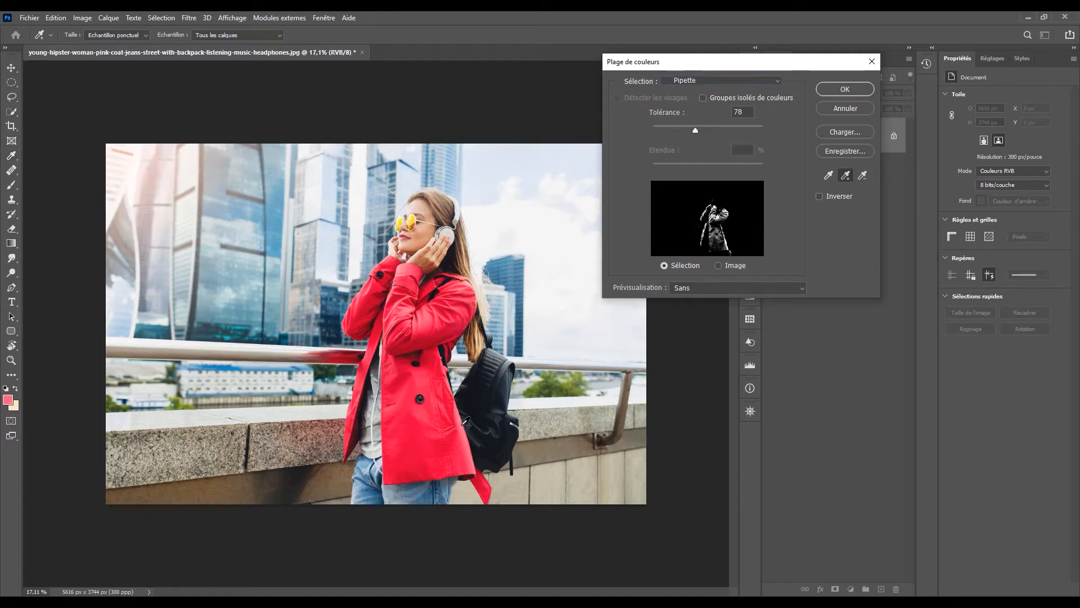
pyautogui.click(456, 400)
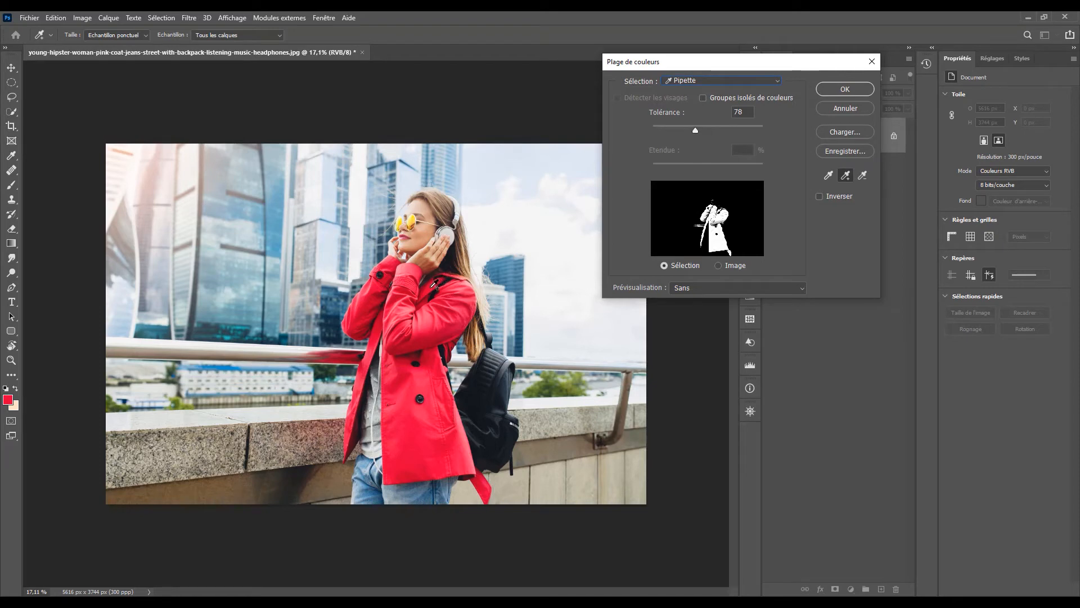
pyautogui.click(376, 282)
# Set the colour range tolerance to 67 and apply the selection of the coat.
pyautogui.moveTo(693, 128); pyautogui.dragTo(677, 126)
pyautogui.moveTo(677, 129); pyautogui.dragTo(684, 130)
pyautogui.click(691, 128)
pyautogui.moveTo(691, 129); pyautogui.dragTo(690, 129)
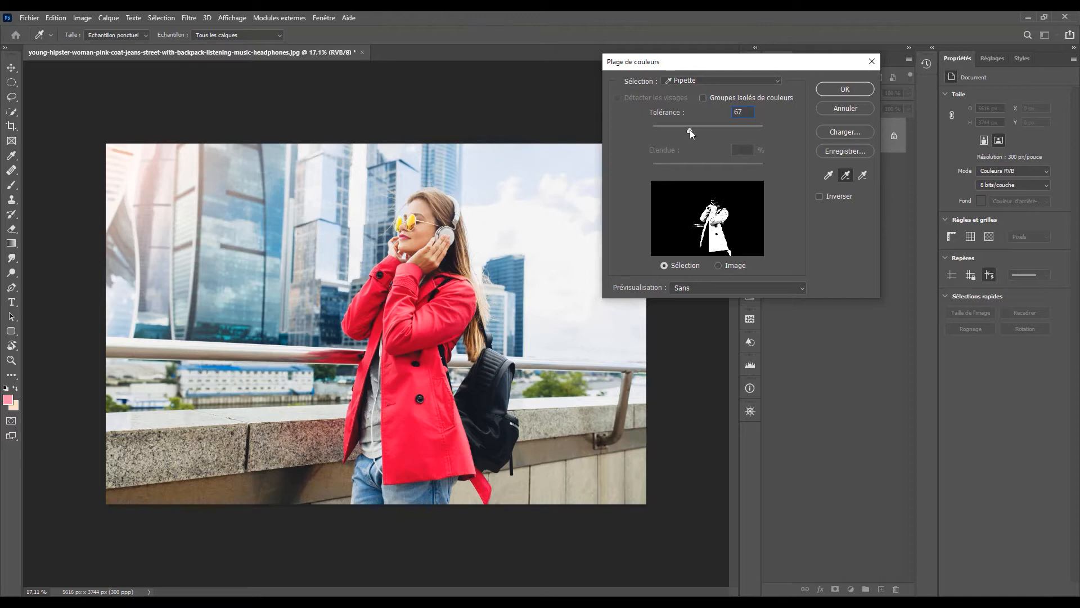
pyautogui.click(866, 90)
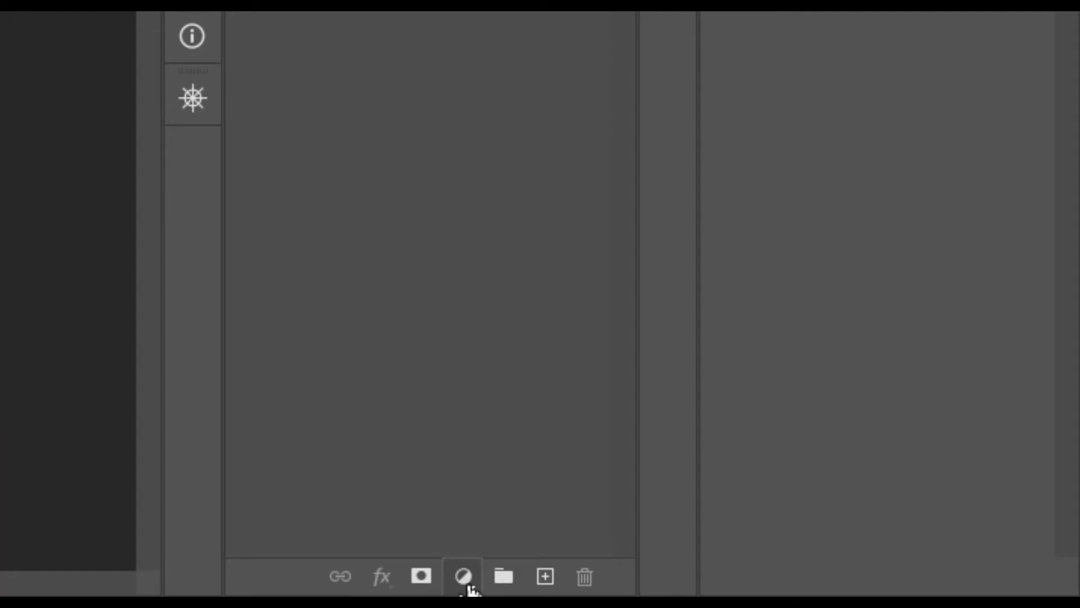
# Add a Teinte/Saturation adjustment layer for the selected coat and set its hue to +66.
pyautogui.click(470, 588)
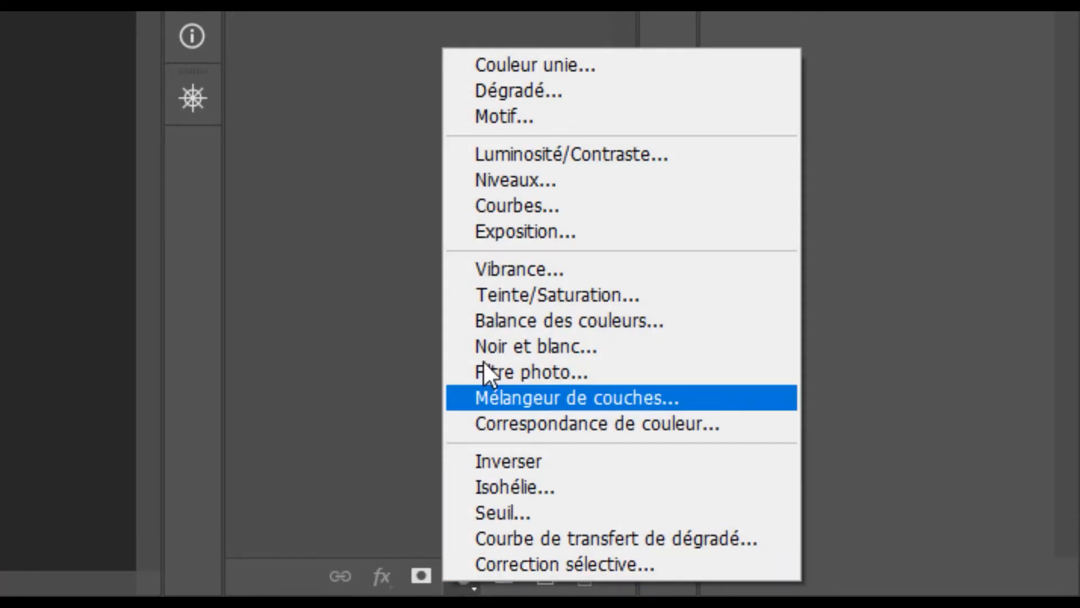
pyautogui.click(507, 298)
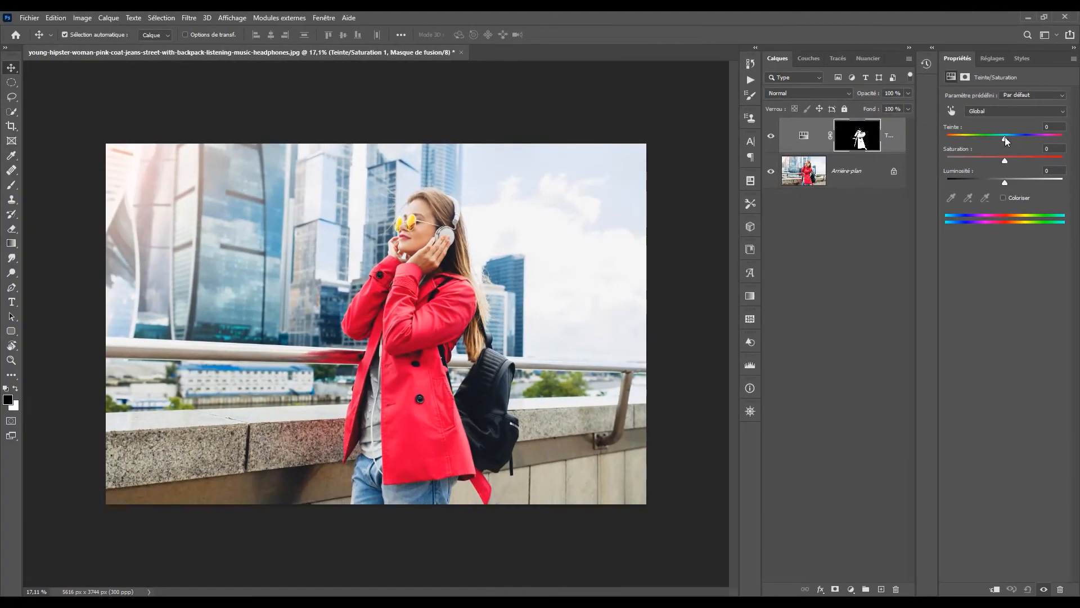
pyautogui.moveTo(903, 311); pyautogui.dragTo(879, 306)
pyautogui.moveTo(995, 136); pyautogui.dragTo(1035, 137)
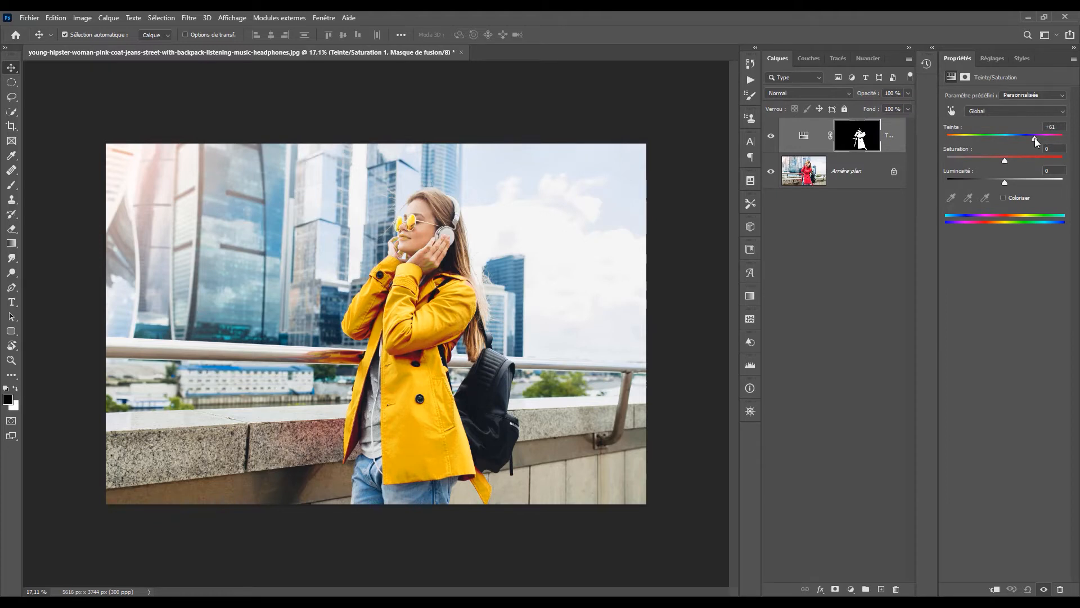
pyautogui.moveTo(1035, 137); pyautogui.dragTo(1037, 137)
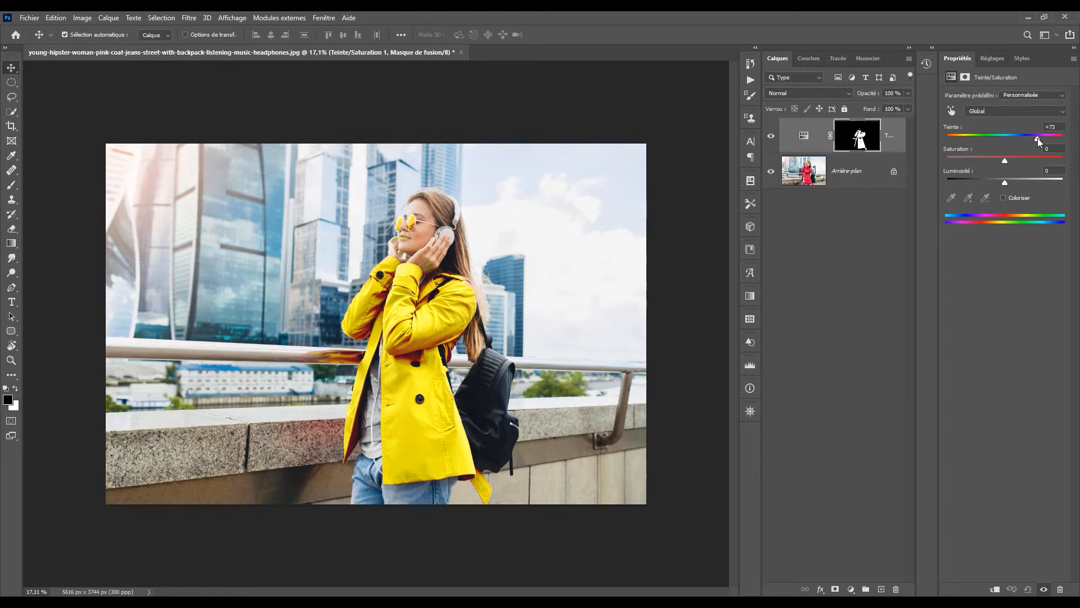
pyautogui.moveTo(1037, 137); pyautogui.dragTo(1037, 138)
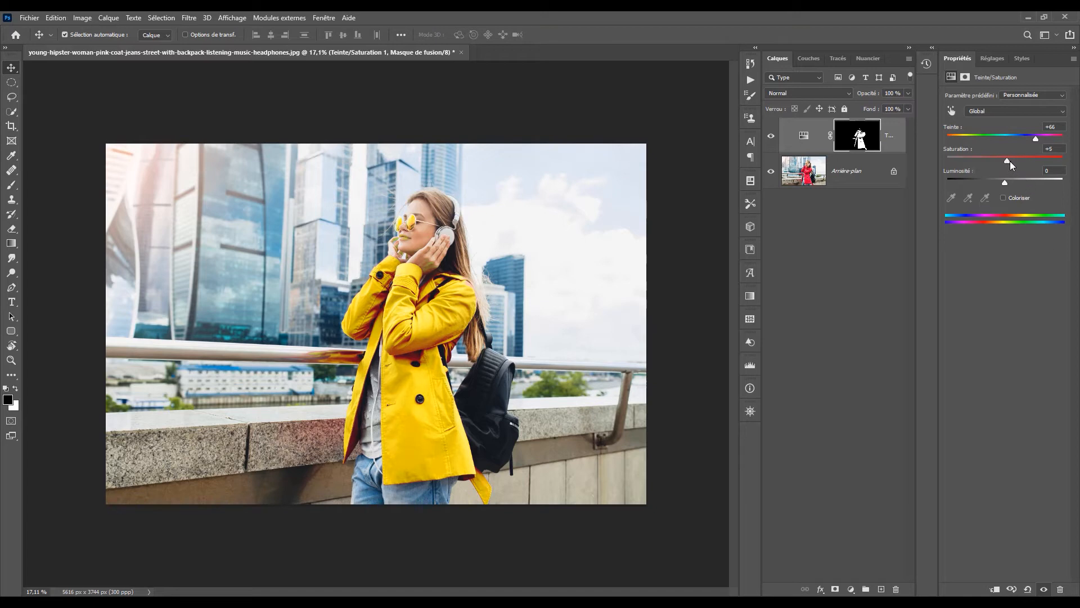
# Set the Teinte/Saturation adjustment's saturation to +8 and its lightness to +4.
pyautogui.moveTo(1008, 161); pyautogui.dragTo(1015, 161)
pyautogui.moveTo(1006, 182); pyautogui.dragTo(1008, 183)
pyautogui.moveTo(1000, 180); pyautogui.dragTo(1013, 161)
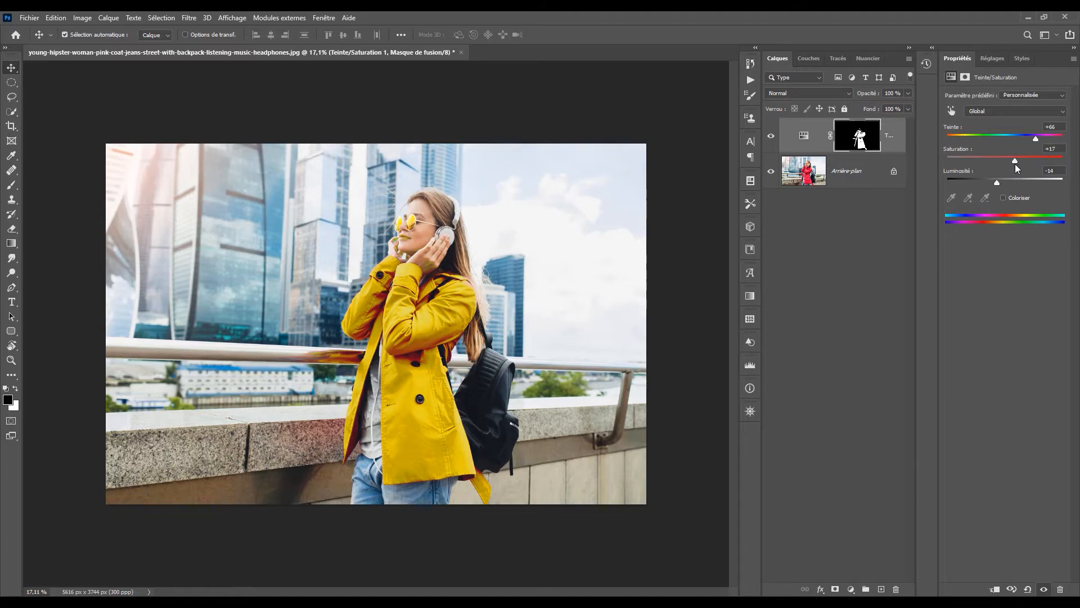
pyautogui.moveTo(1016, 160); pyautogui.dragTo(1026, 161)
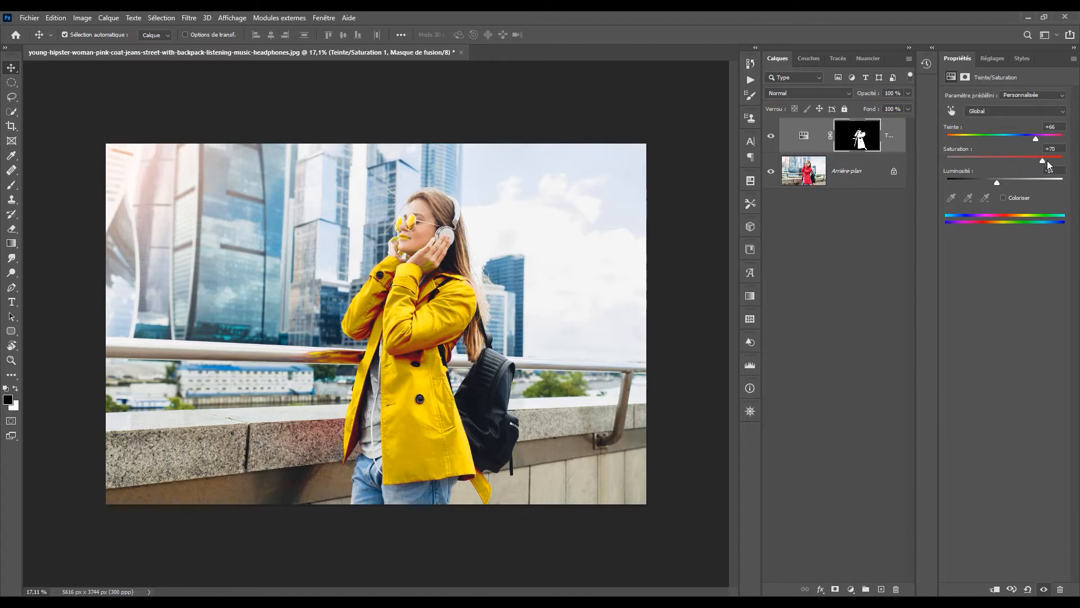
pyautogui.moveTo(1044, 164); pyautogui.dragTo(1011, 173)
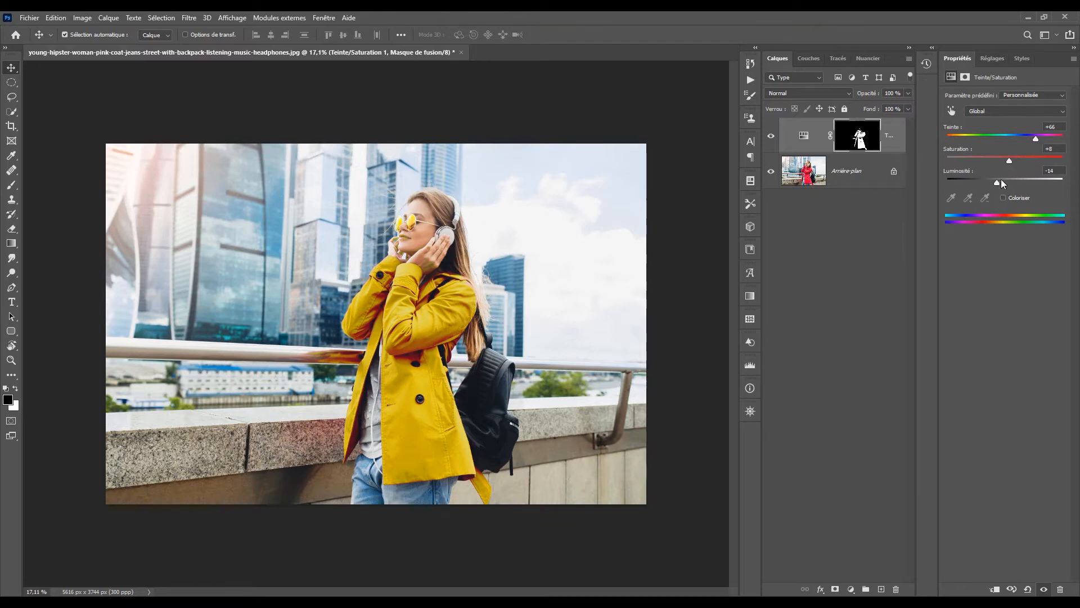
pyautogui.moveTo(997, 182); pyautogui.dragTo(1006, 186)
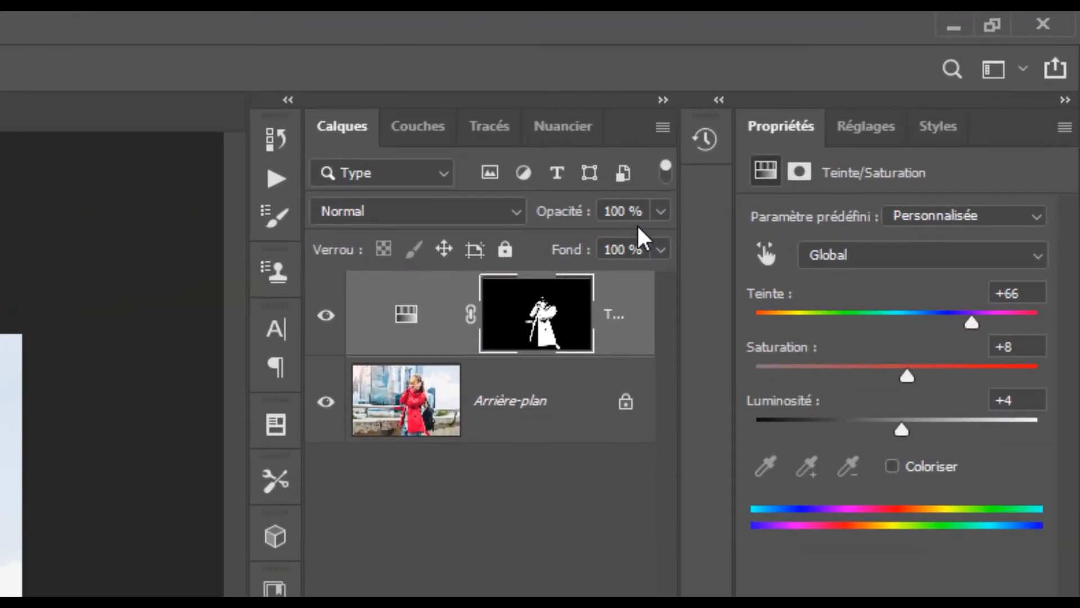
# Reduce the Teinte/Saturation layer's opacity to 73 %.
pyautogui.click(661, 212)
pyautogui.moveTo(654, 243); pyautogui.dragTo(629, 238)
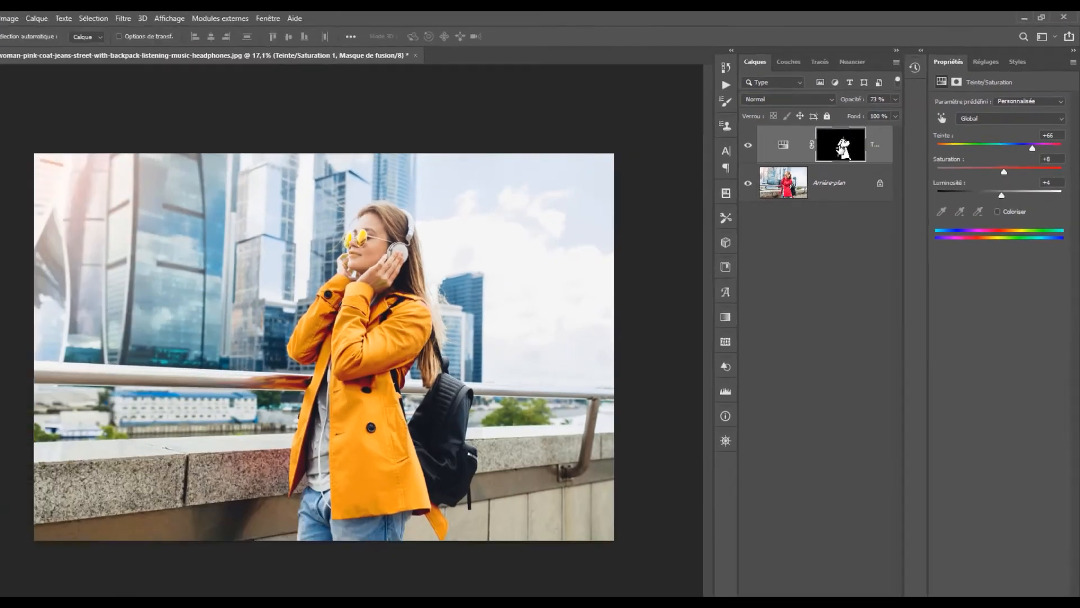
# Display the adjustment layer's mask alone on the canvas and inspect the area around the face and hands.
pyautogui.keyDown('alt'); pyautogui.click(549, 318); pyautogui.keyUp('alt')
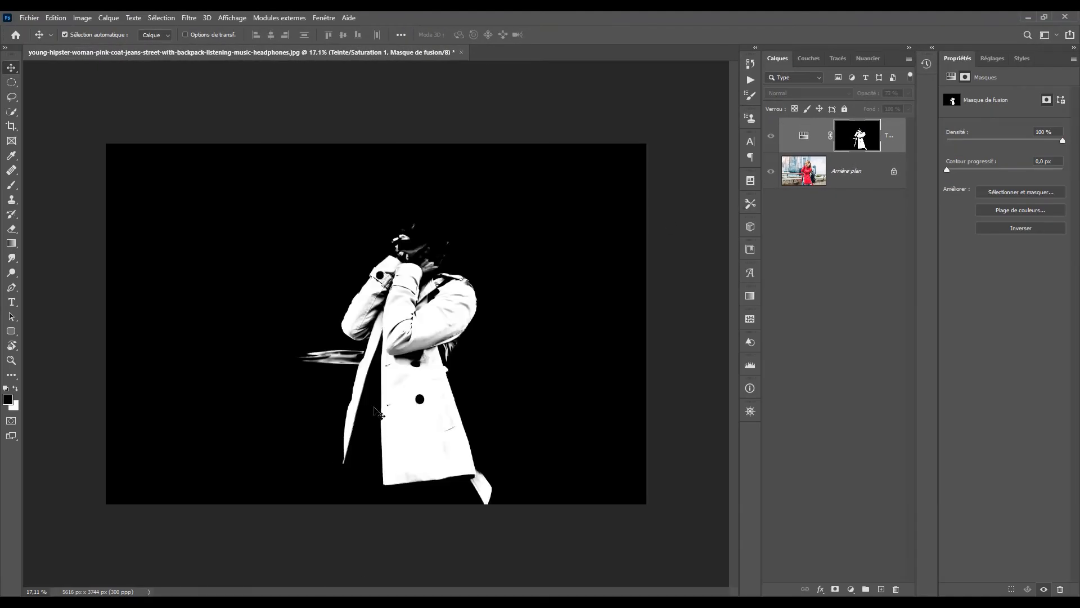
pyautogui.scroll(5, 378, 413)
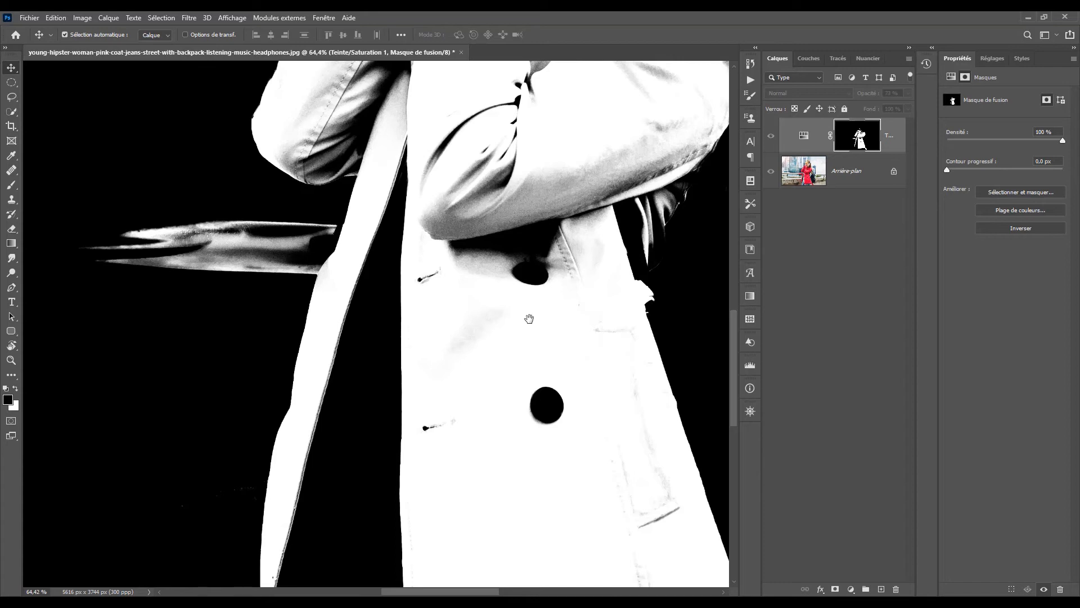
pyautogui.moveTo(529, 318); pyautogui.dragTo(487, 481)
pyautogui.moveTo(469, 321); pyautogui.dragTo(424, 490)
pyautogui.moveTo(449, 383); pyautogui.dragTo(448, 429)
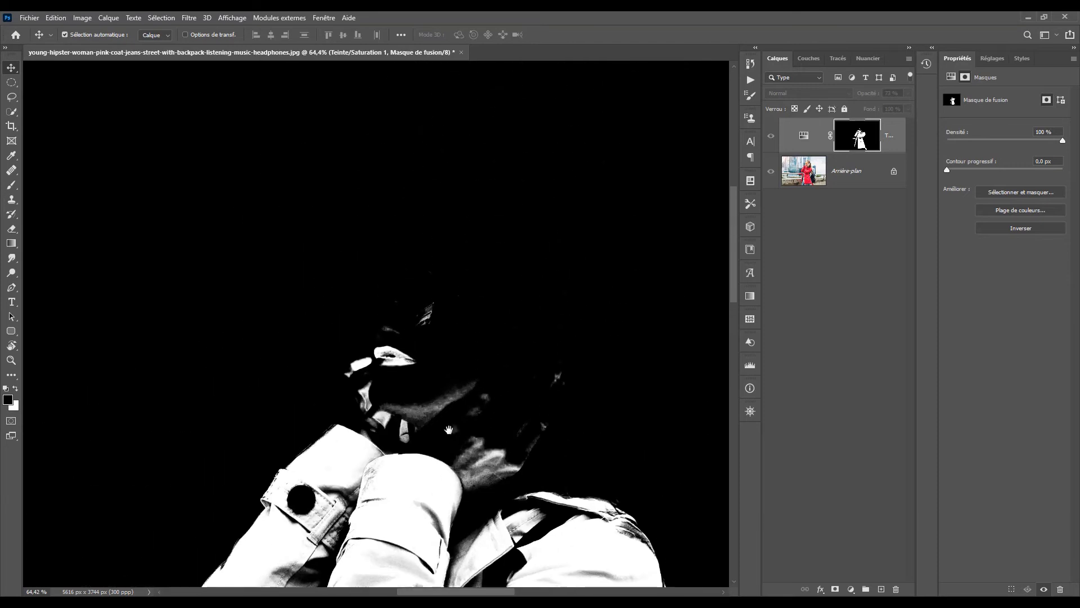
pyautogui.scroll(5, 461, 423)
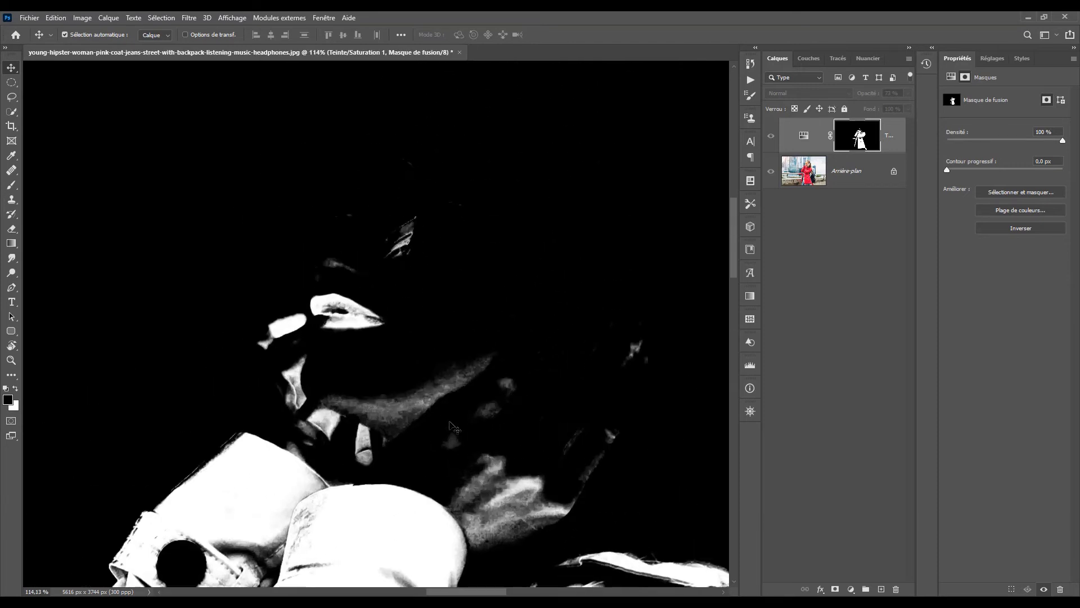
pyautogui.moveTo(435, 417); pyautogui.dragTo(405, 335)
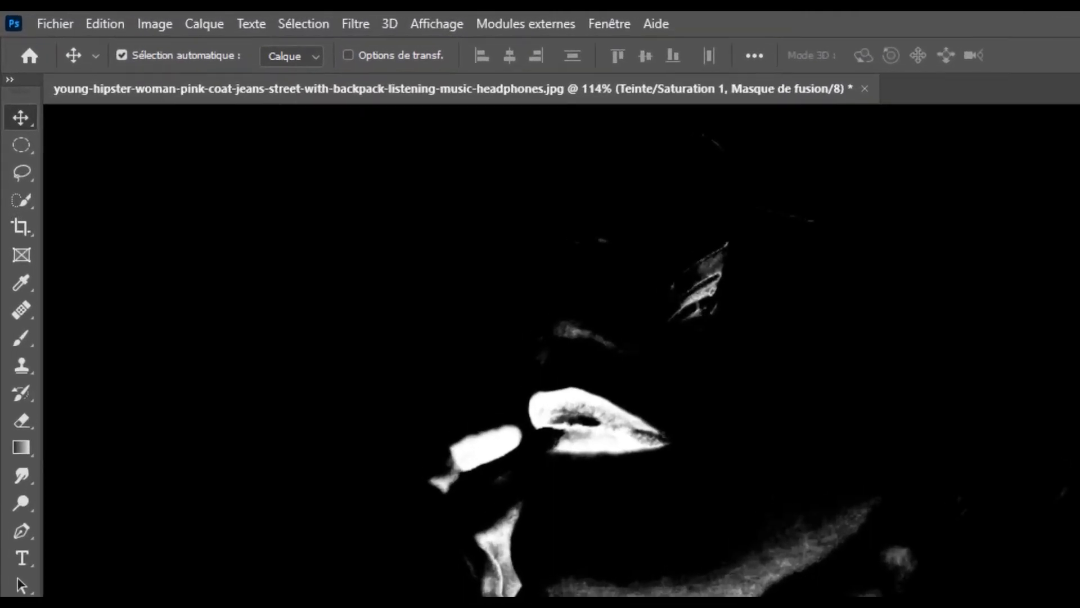
# Activate the Brush tool (Outil Pinceau) for retouching the mask.
pyautogui.click(28, 342)
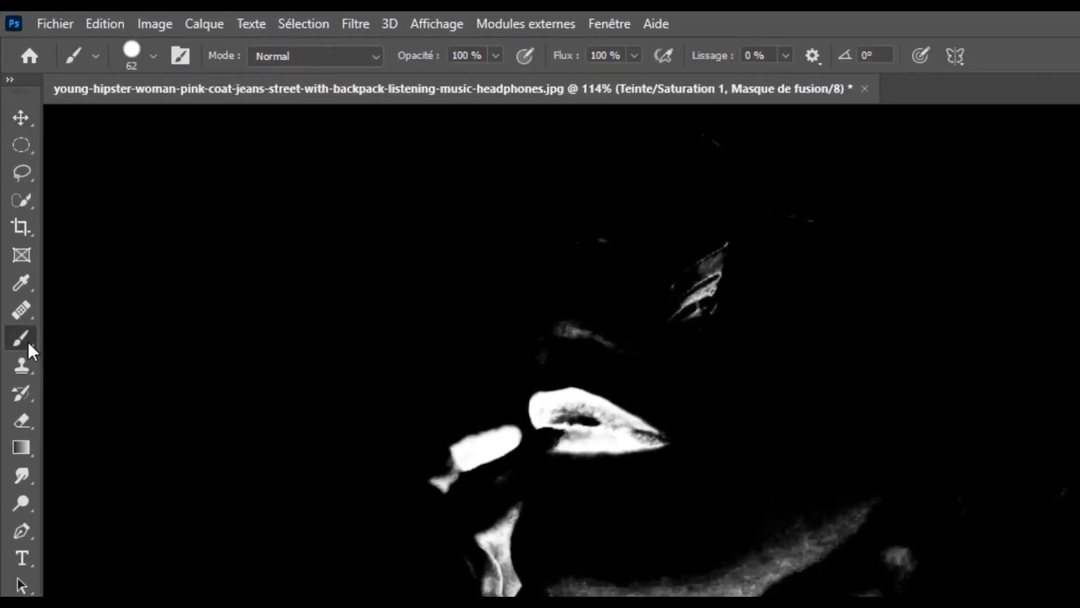
pyautogui.rightClick(29, 333)
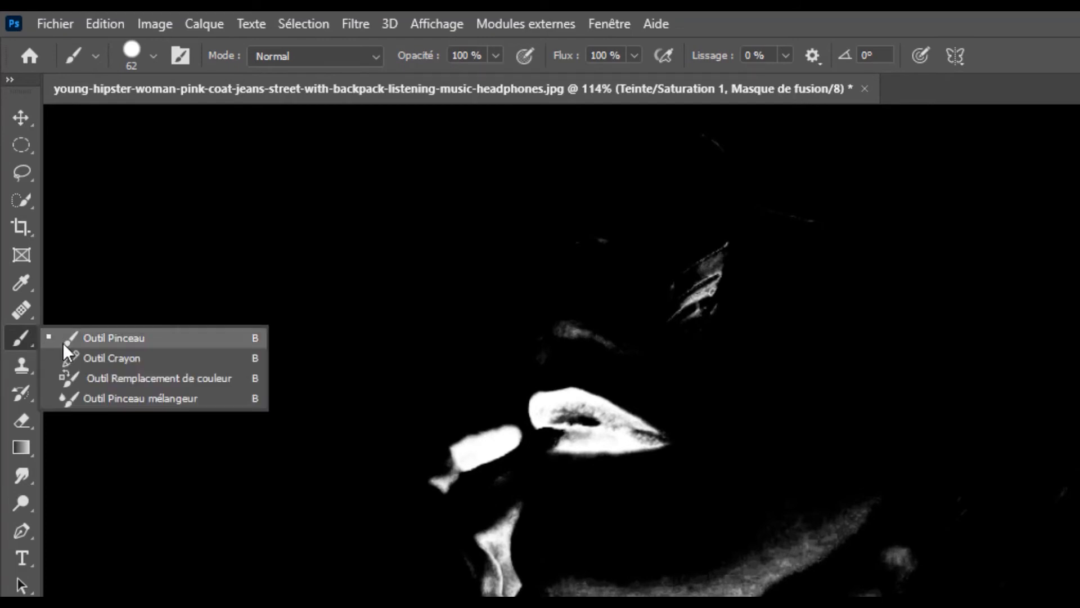
pyautogui.click(107, 336)
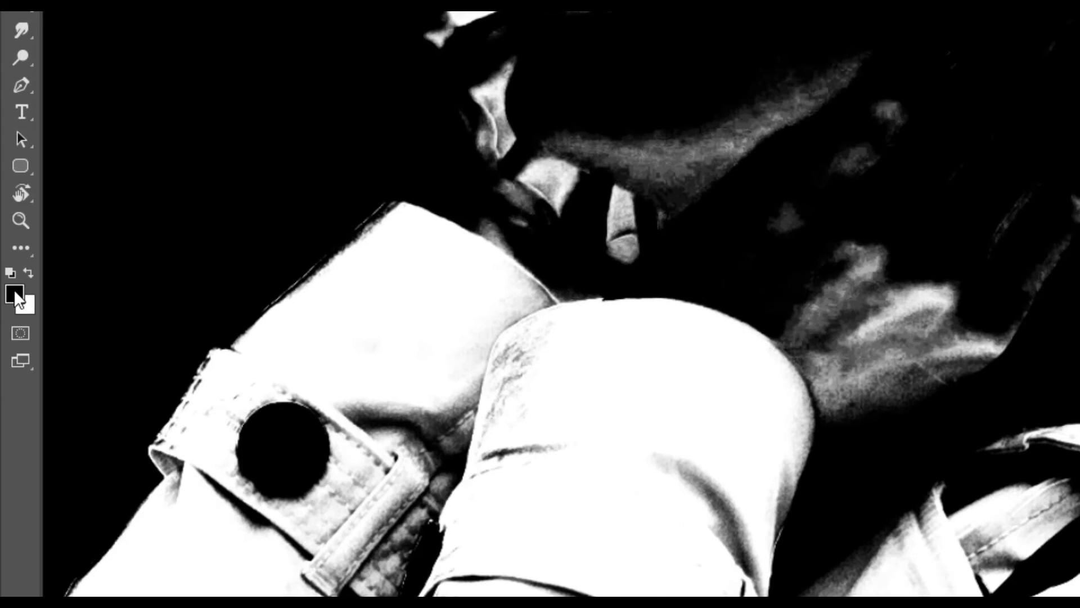
# Set the foreground colour to ead3d3.
pyautogui.click(16, 294)
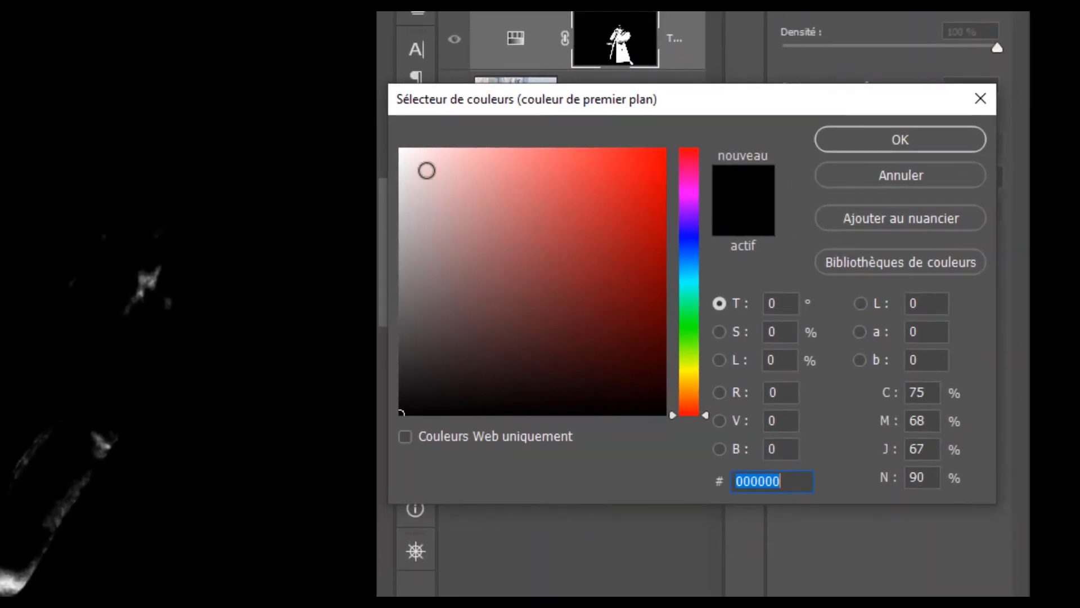
pyautogui.write('ead3d3')
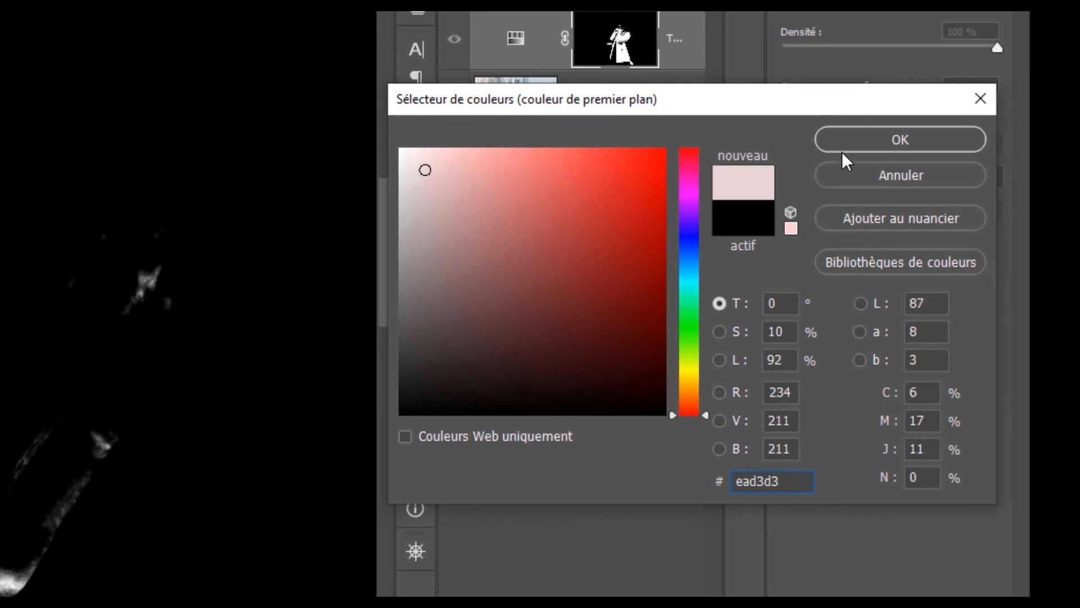
pyautogui.click(864, 137)
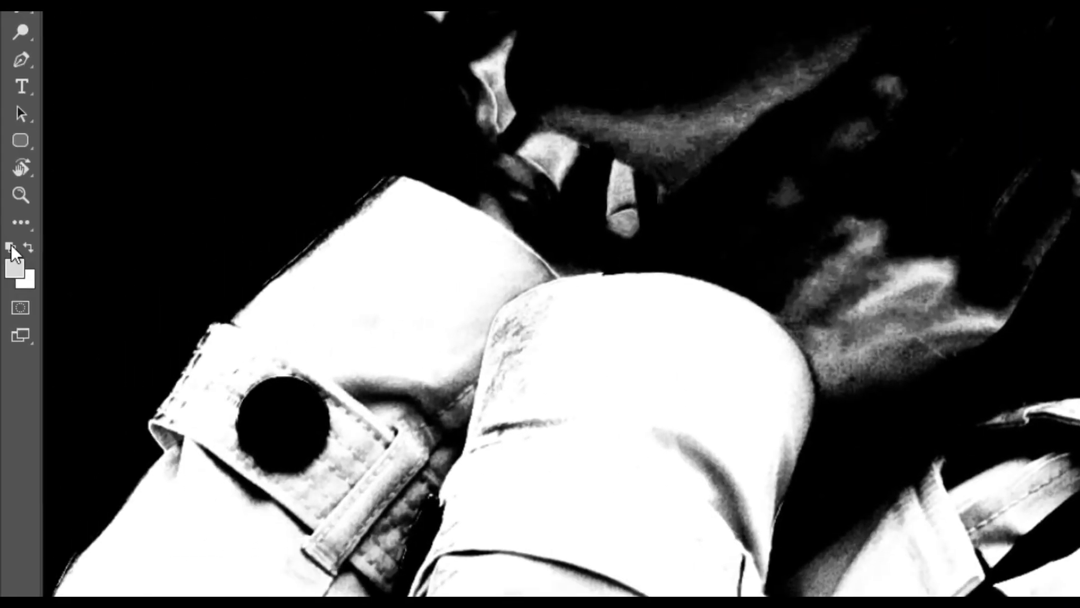
# Reset the foreground and background colours to their defaults and swap them back and forth.
pyautogui.click(11, 245)
pyautogui.click(33, 247)
pyautogui.click(32, 246)
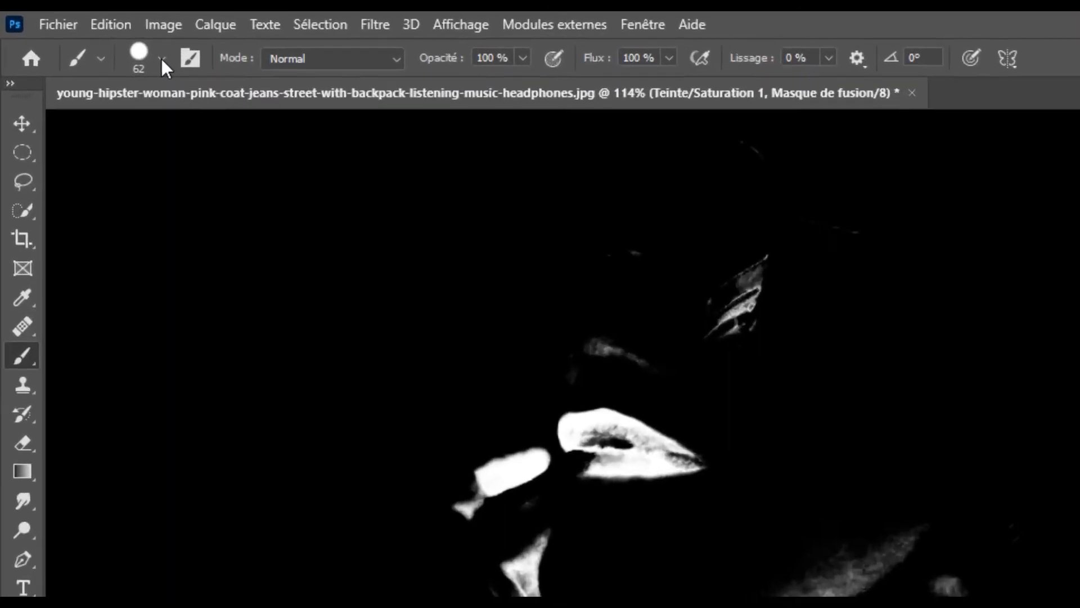
# Set the brush size to 56 px and paint the lips, face and hand areas of the mask black at 100 % opacity.
pyautogui.click(163, 59)
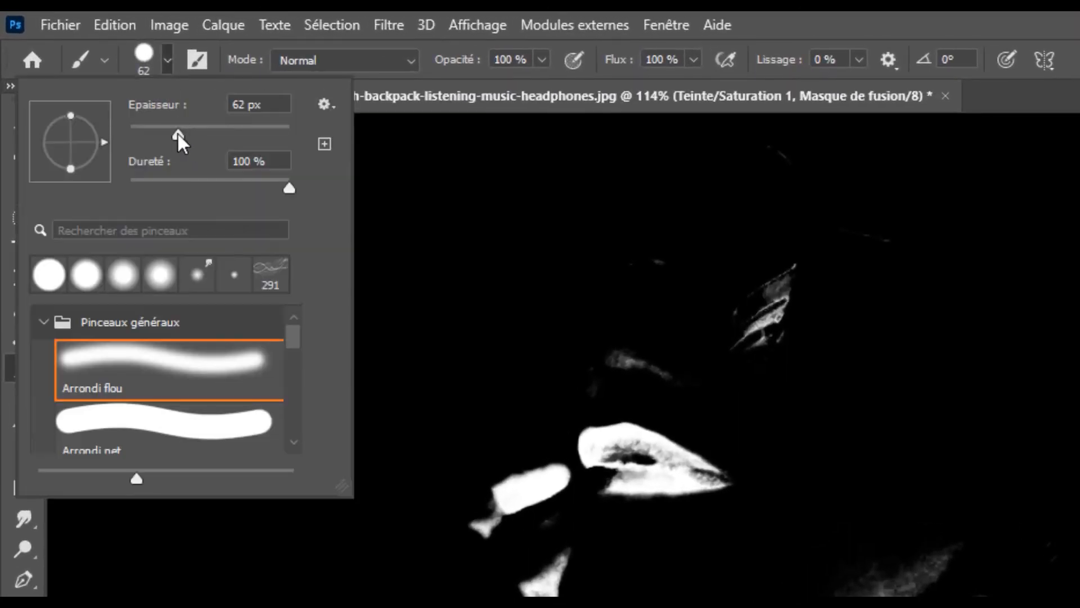
pyautogui.moveTo(178, 135); pyautogui.dragTo(175, 136)
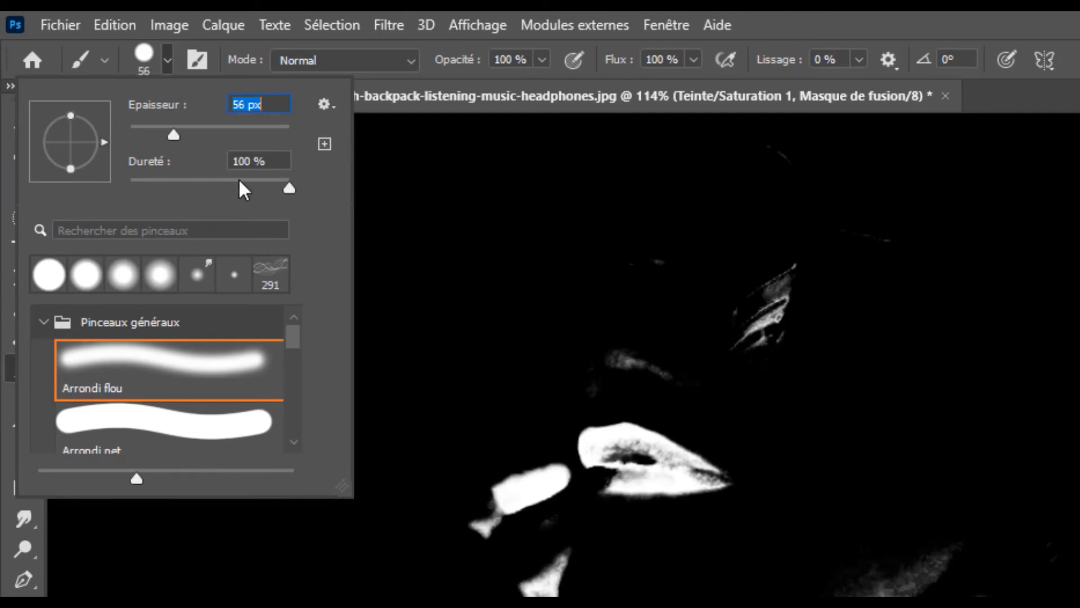
pyautogui.click(543, 58)
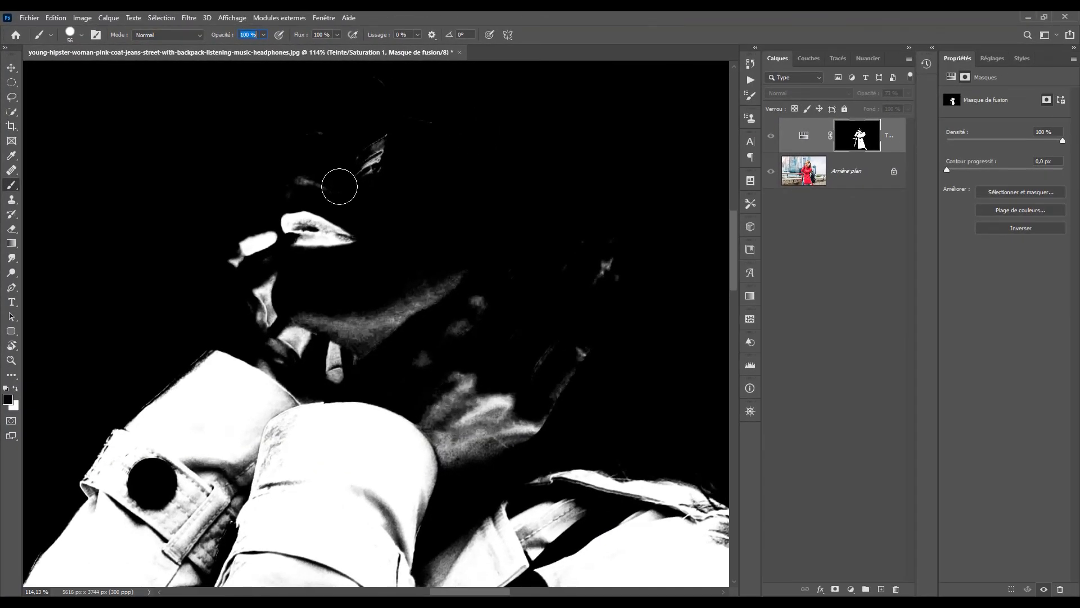
pyautogui.moveTo(340, 183)
pyautogui.mouseDown()
pyautogui.moveTo(346, 116)
pyautogui.moveTo(369, 100)
pyautogui.moveTo(378, 258)
pyautogui.moveTo(364, 240)
pyautogui.moveTo(379, 231)
pyautogui.moveTo(294, 273)
pyautogui.moveTo(307, 305)
pyautogui.moveTo(291, 319)
pyautogui.moveTo(370, 340)
pyautogui.moveTo(386, 331)
pyautogui.moveTo(352, 315)
pyautogui.moveTo(375, 309)
pyautogui.moveTo(323, 300)
pyautogui.moveTo(504, 290)
pyautogui.moveTo(460, 349)
pyautogui.moveTo(399, 338)
pyautogui.moveTo(331, 349)
pyautogui.moveTo(369, 364)
pyautogui.moveTo(347, 371)
pyautogui.moveTo(272, 335)
pyautogui.moveTo(358, 354)
pyautogui.moveTo(556, 280)
pyautogui.moveTo(617, 268)
pyautogui.moveTo(566, 295)
pyautogui.moveTo(575, 281)
pyautogui.moveTo(572, 375)
pyautogui.moveTo(510, 442)
pyautogui.moveTo(520, 428)
pyautogui.moveTo(483, 441)
pyautogui.moveTo(445, 403)
pyautogui.moveTo(480, 411)
pyautogui.moveTo(470, 471)
pyautogui.moveTo(467, 422)
pyautogui.mouseUp()
# Reduce the brush size to 18 px and paint out the leftover skin traces along both sleeve cuffs on the mask, checking against the image.
pyautogui.rightClick(506, 313)
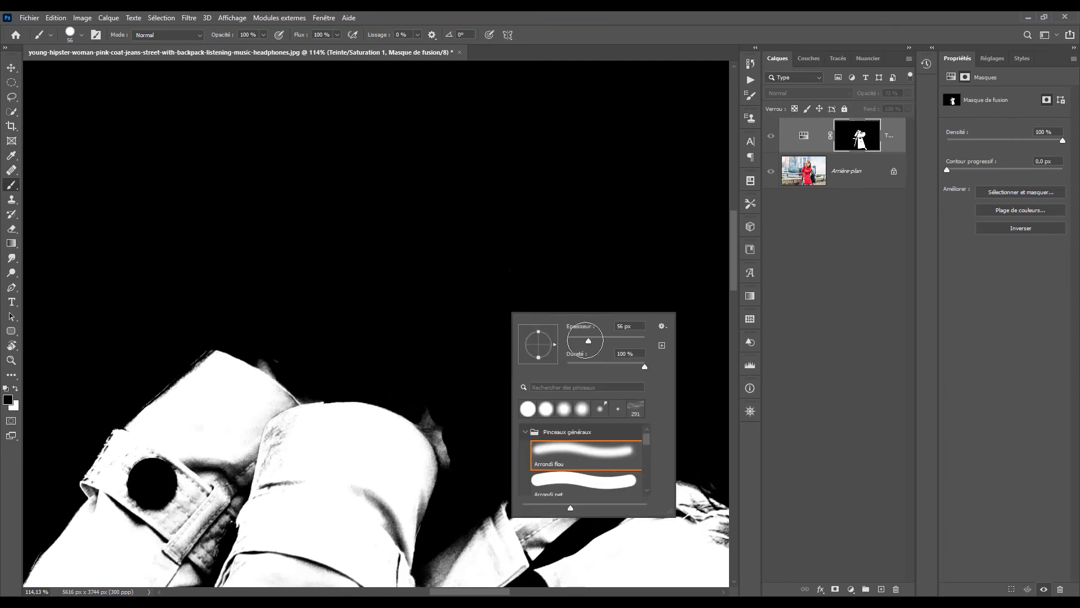
pyautogui.moveTo(583, 341); pyautogui.dragTo(575, 341)
pyautogui.press('Return')
pyautogui.moveTo(444, 434)
pyautogui.mouseDown()
pyautogui.moveTo(451, 473)
pyautogui.moveTo(419, 413)
pyautogui.moveTo(443, 445)
pyautogui.moveTo(449, 476)
pyautogui.moveTo(413, 414)
pyautogui.mouseUp()
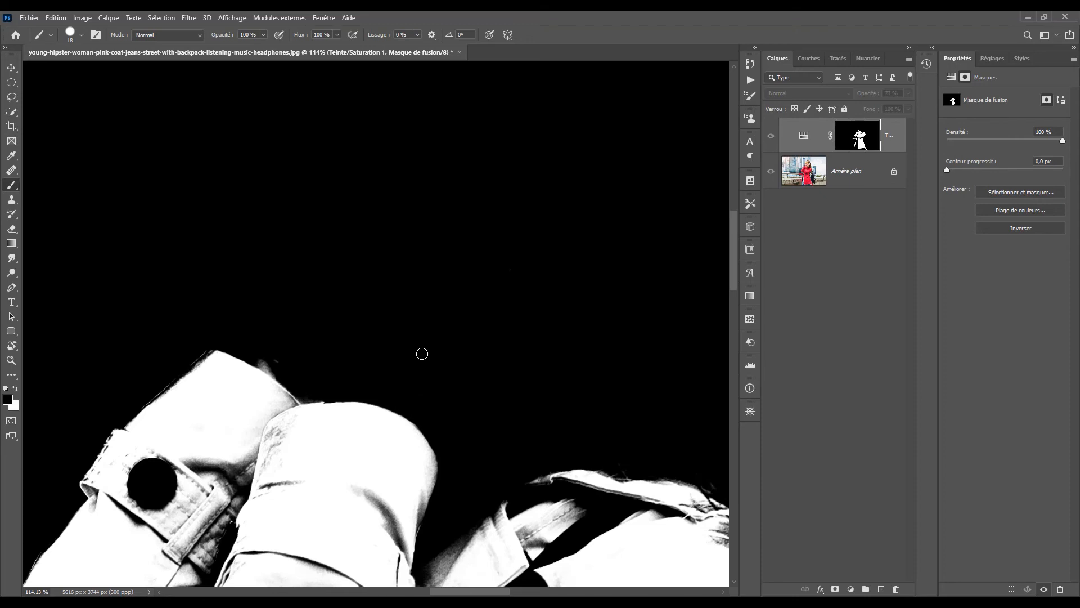
pyautogui.keyDown('alt'); pyautogui.click(854, 141); pyautogui.keyUp('alt')
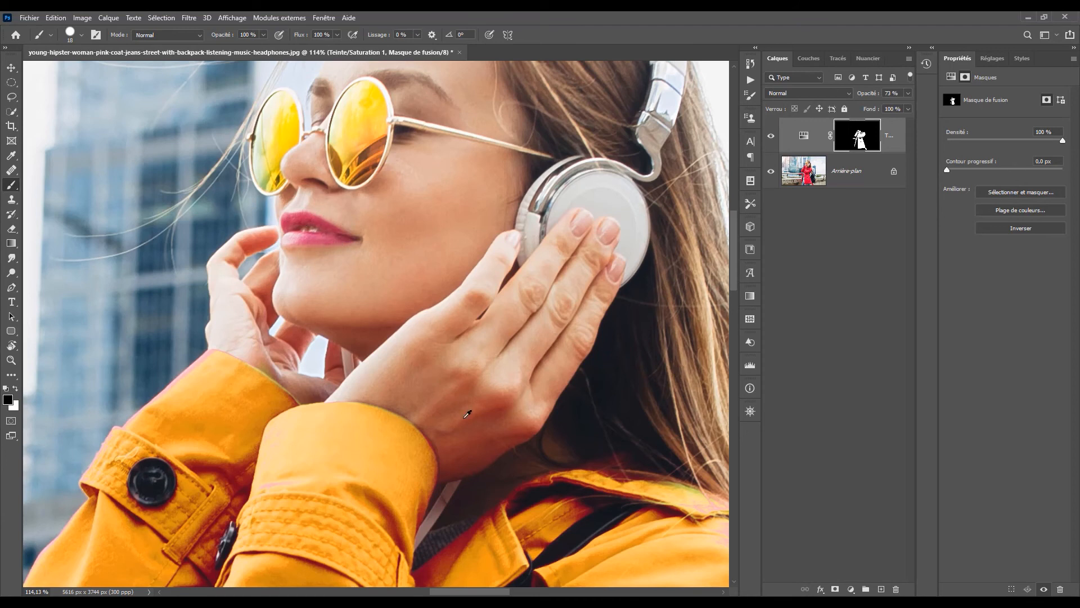
pyautogui.keyDown('alt'); pyautogui.click(859, 135); pyautogui.keyUp('alt')
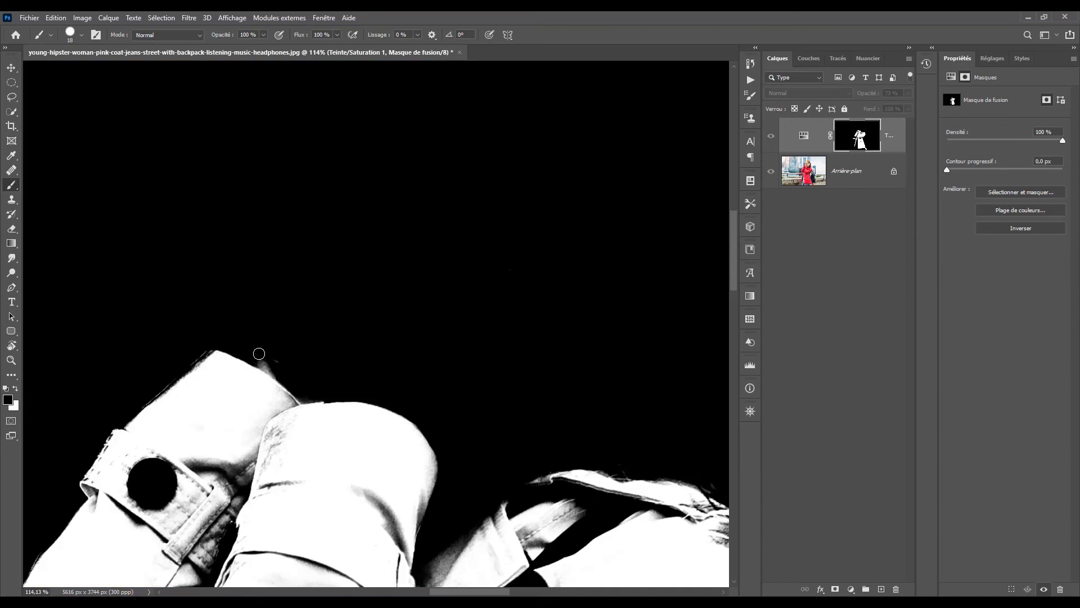
pyautogui.moveTo(274, 368)
pyautogui.mouseDown()
pyautogui.moveTo(259, 362)
pyautogui.moveTo(324, 396)
pyautogui.moveTo(302, 396)
pyautogui.mouseUp()
# Return from the mask view to the full colour image and deselect the adjustment layer.
pyautogui.keyDown('alt'); pyautogui.scroll(-5, 476, 329); pyautogui.keyUp('alt')
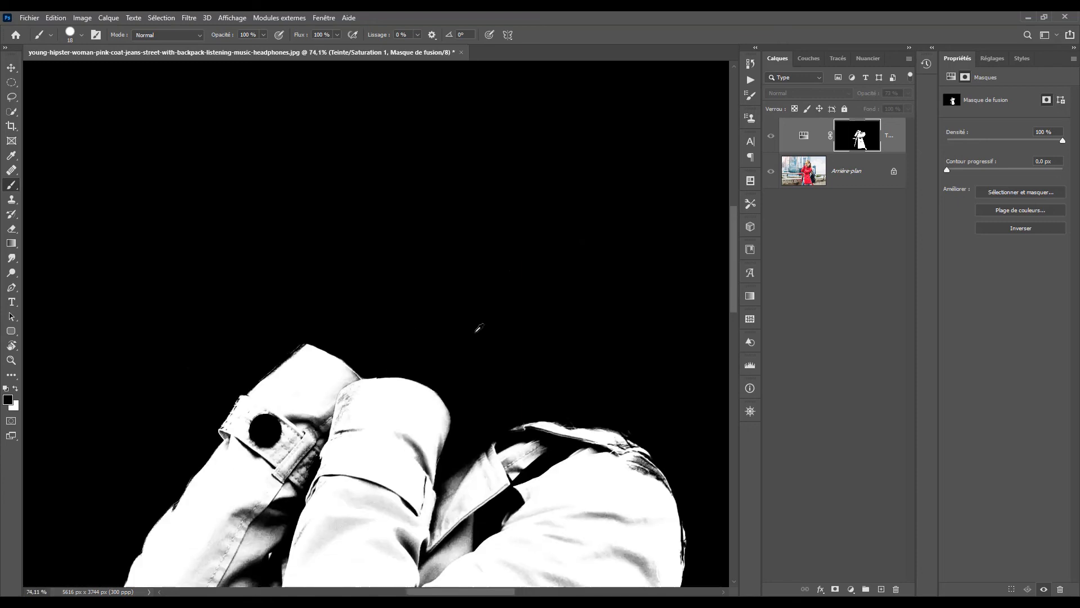
pyautogui.keyDown('alt'); pyautogui.scroll(-10, 479, 328); pyautogui.keyUp('alt')
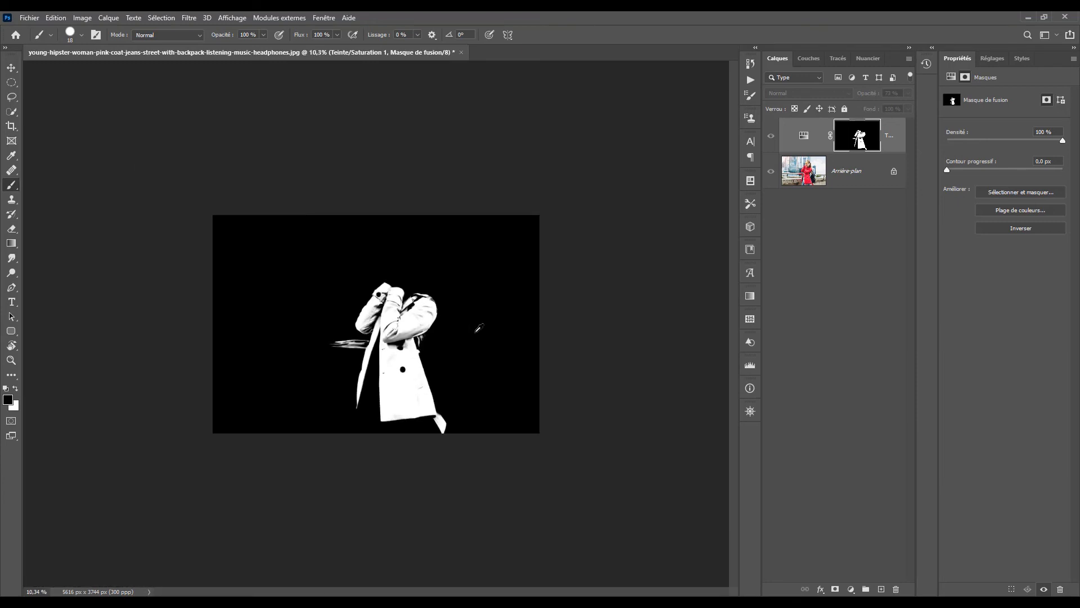
pyautogui.keyDown('alt'); pyautogui.click(865, 141); pyautogui.keyUp('alt')
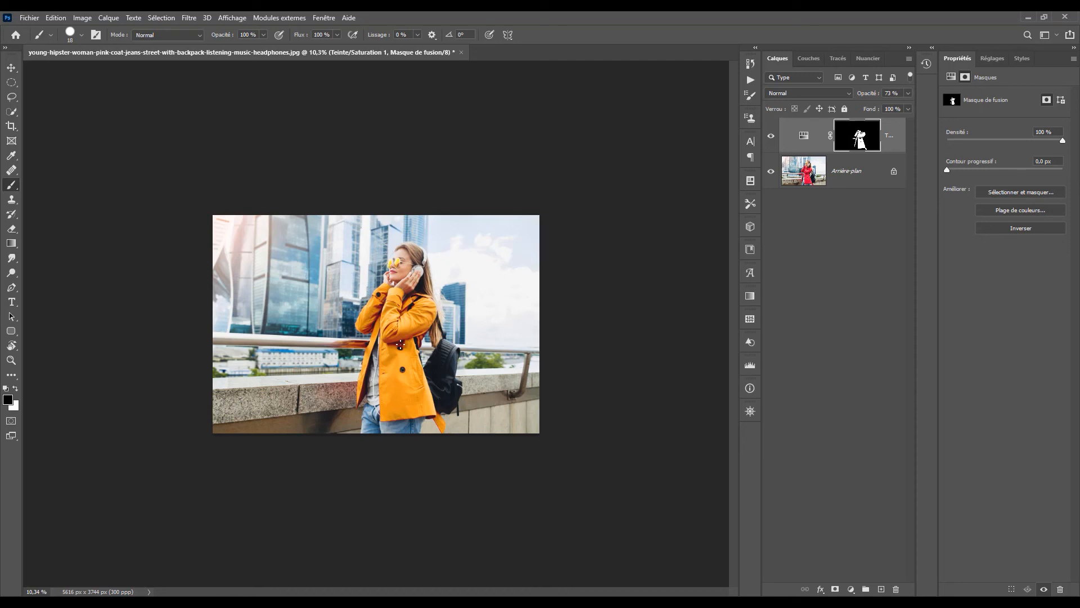
pyautogui.click(794, 283)
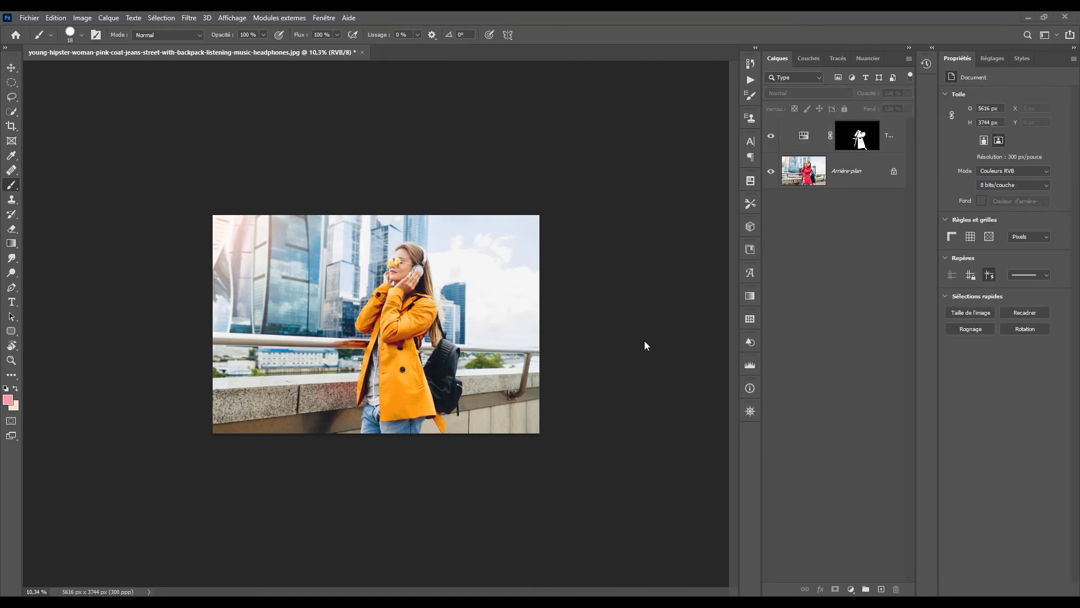
pyautogui.scroll(5, 646, 347)
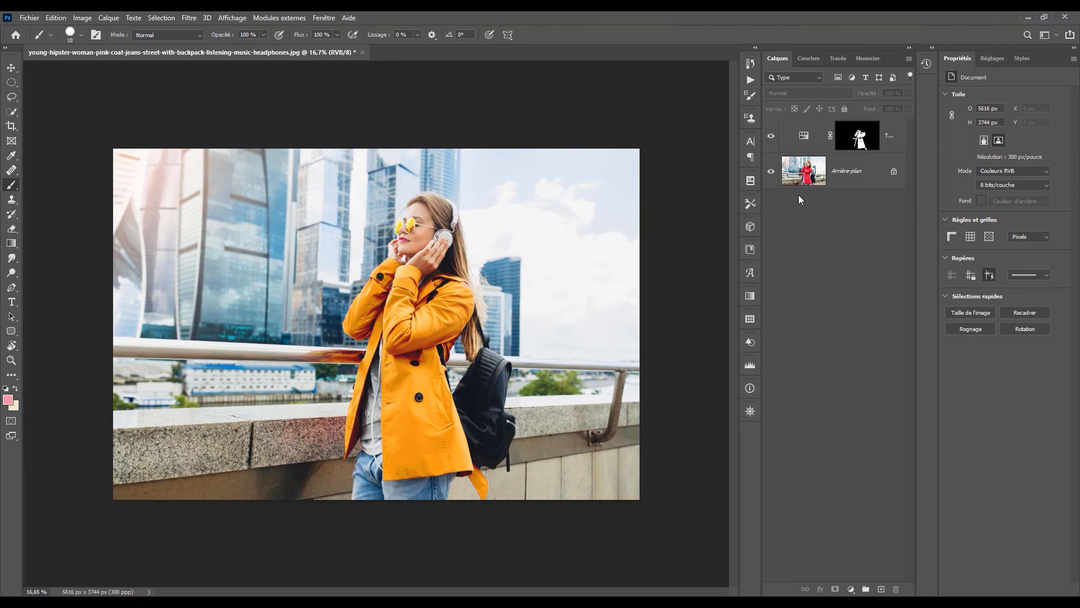
# Compare the original and recoloured coat by toggling the background layer's solo visibility.
pyautogui.keyDown('alt'); pyautogui.click(770, 176); pyautogui.keyUp('alt')
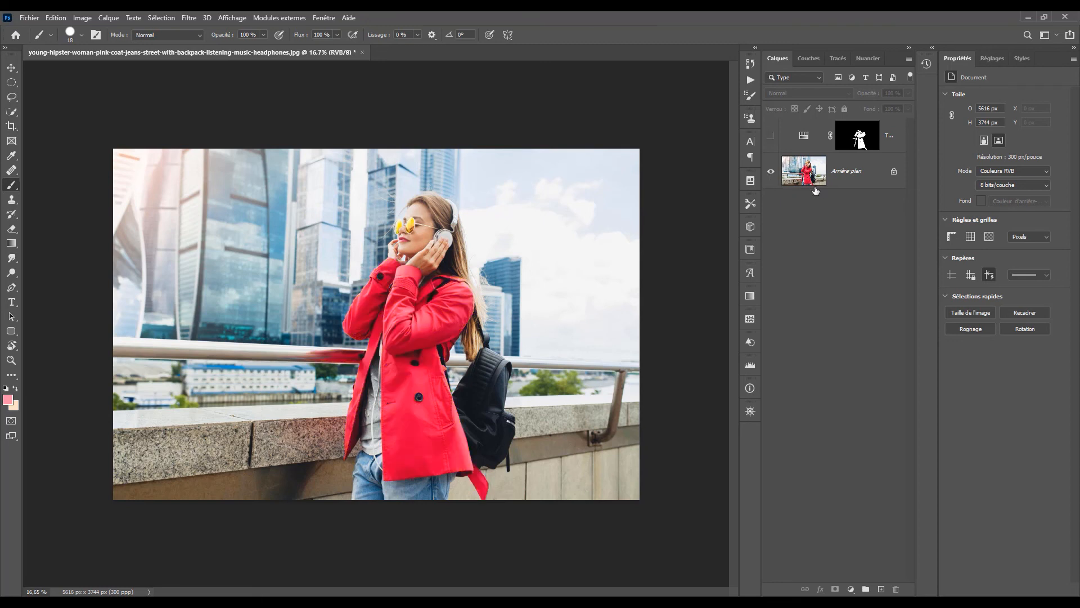
pyautogui.keyDown('alt'); pyautogui.click(772, 174); pyautogui.keyUp('alt')
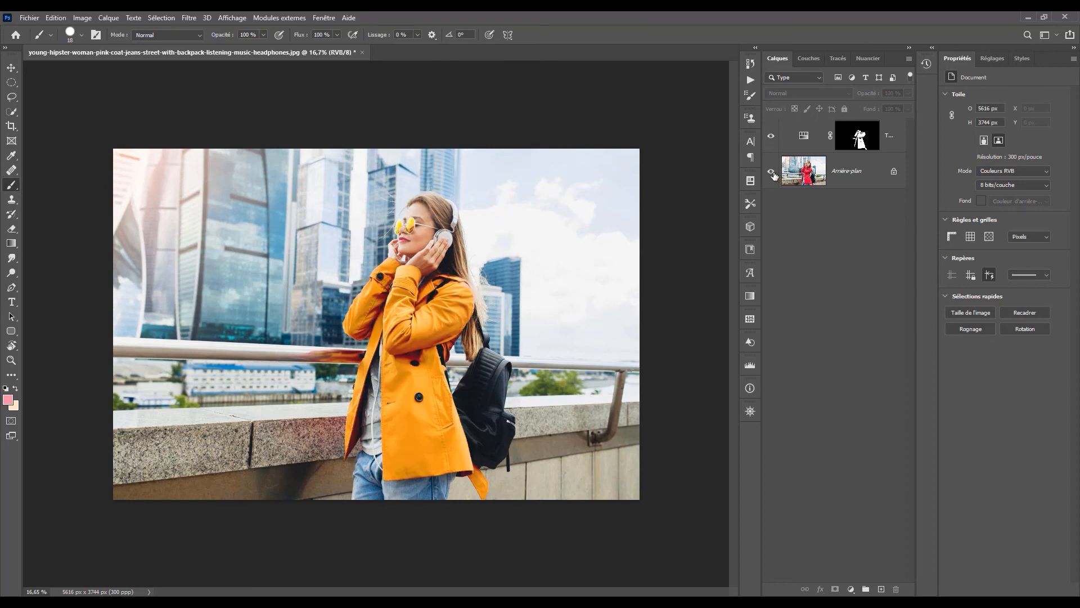
pyautogui.keyDown('alt'); pyautogui.click(772, 173); pyautogui.keyUp('alt')
pyautogui.keyDown('alt'); pyautogui.click(772, 174); pyautogui.keyUp('alt')
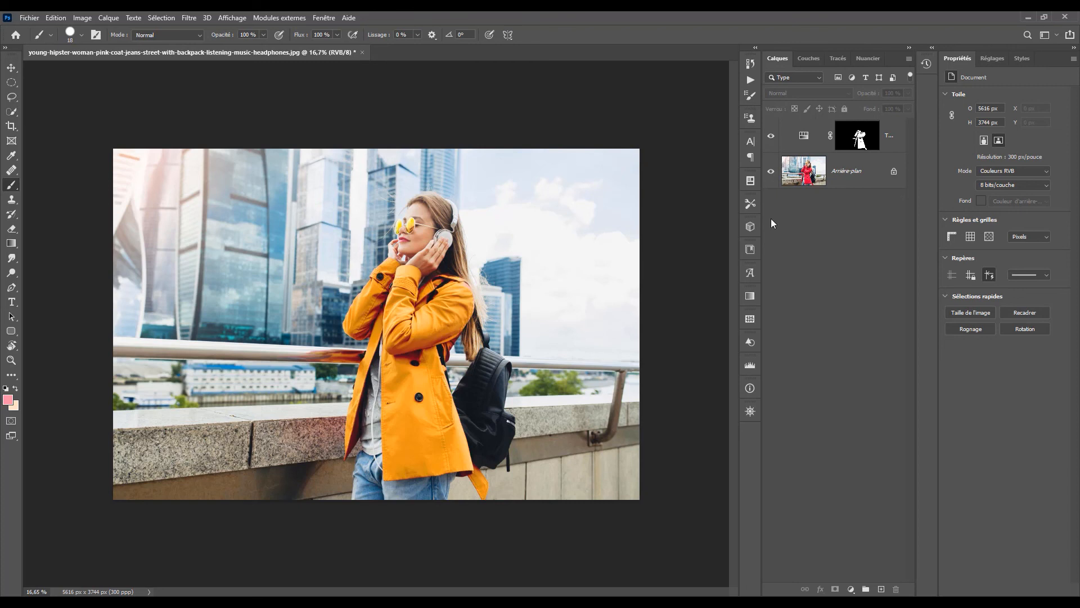